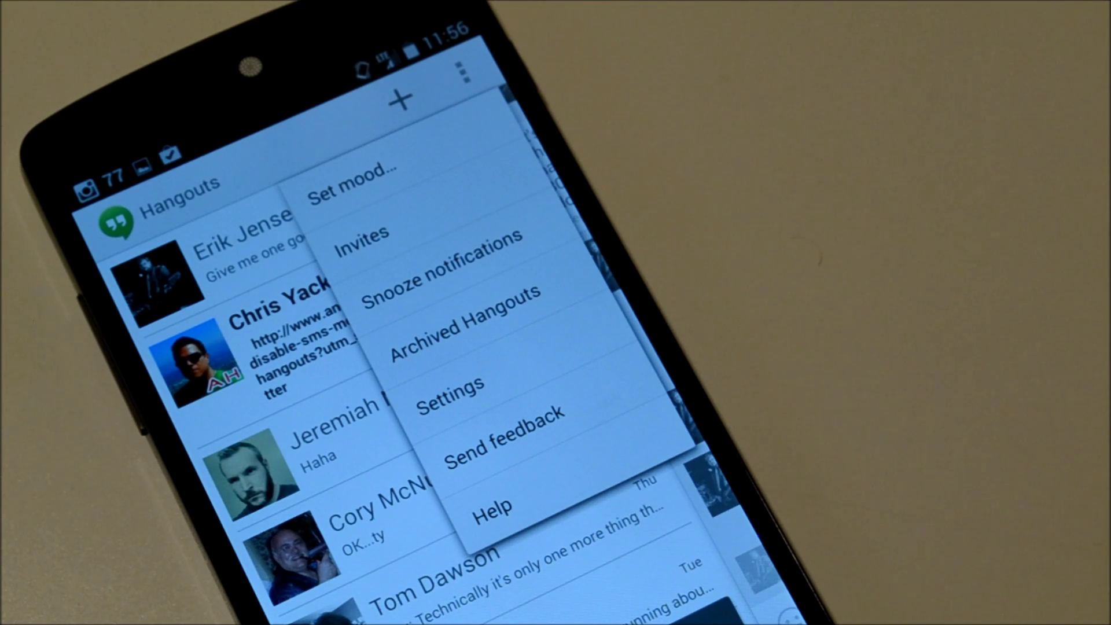
Reach Android's Default SMS app chooser from Hangouts SMS settings, with Hangouts still selected.
left_click(449, 391)
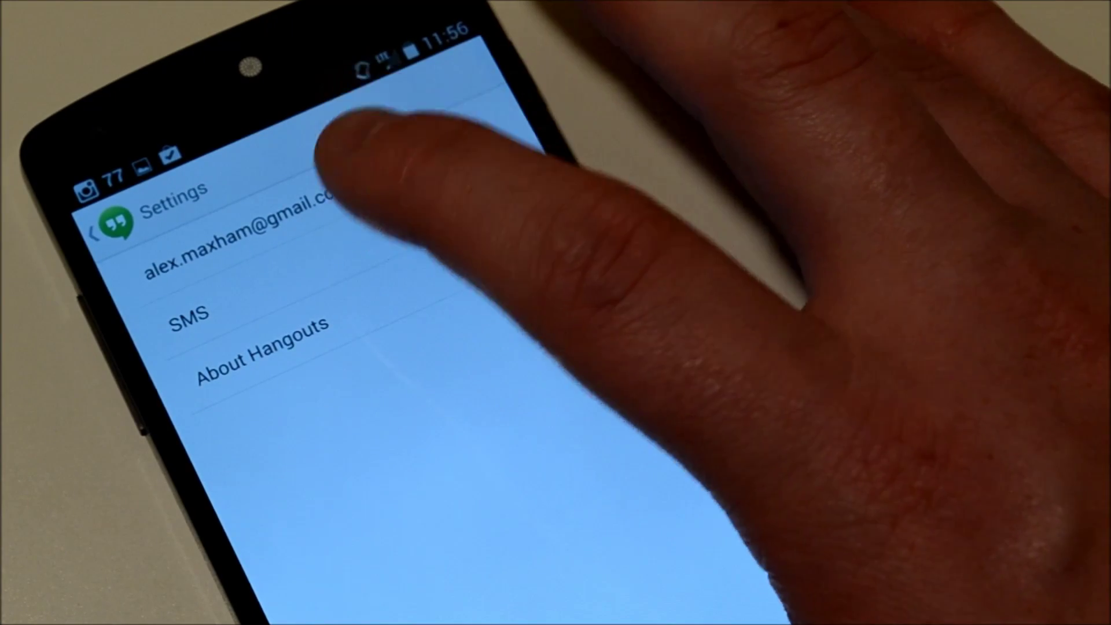
left_click(347, 195)
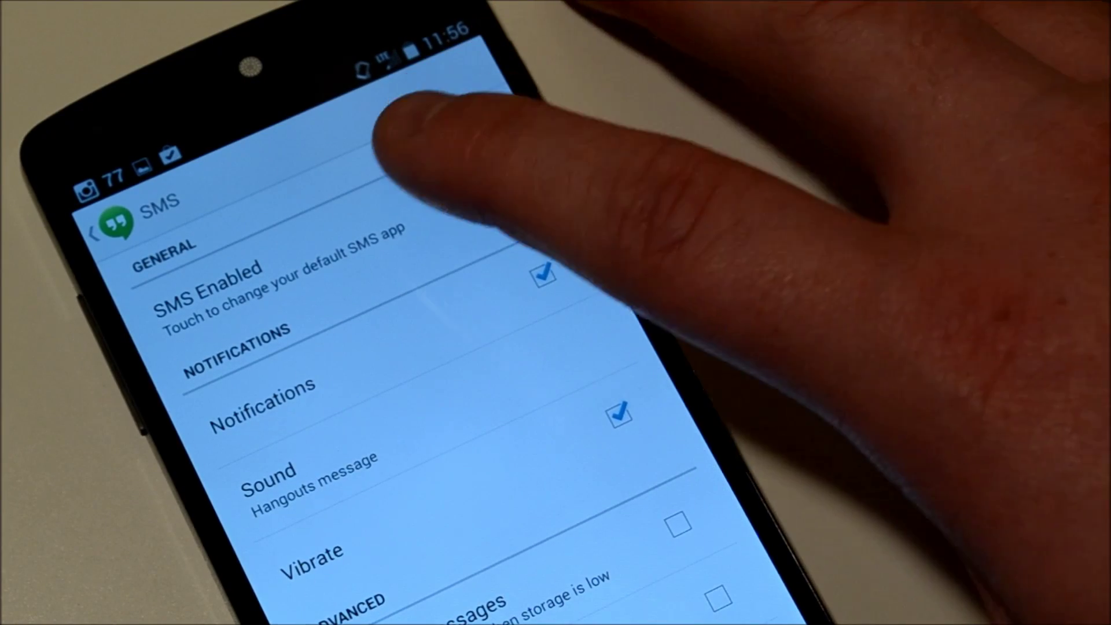
left_click(347, 260)
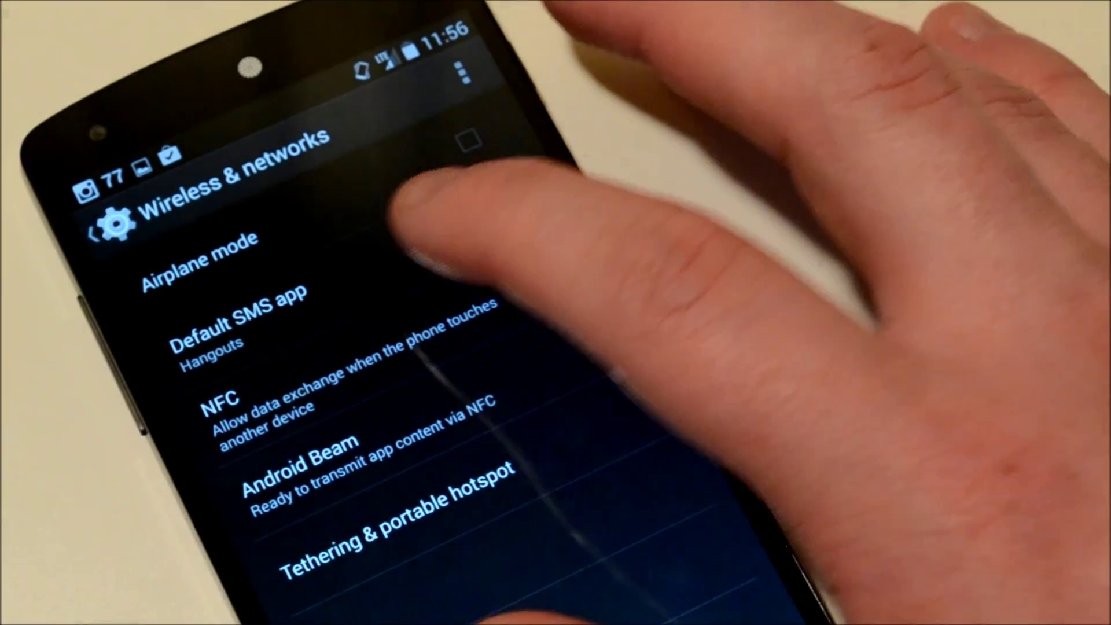
left_click(417, 244)
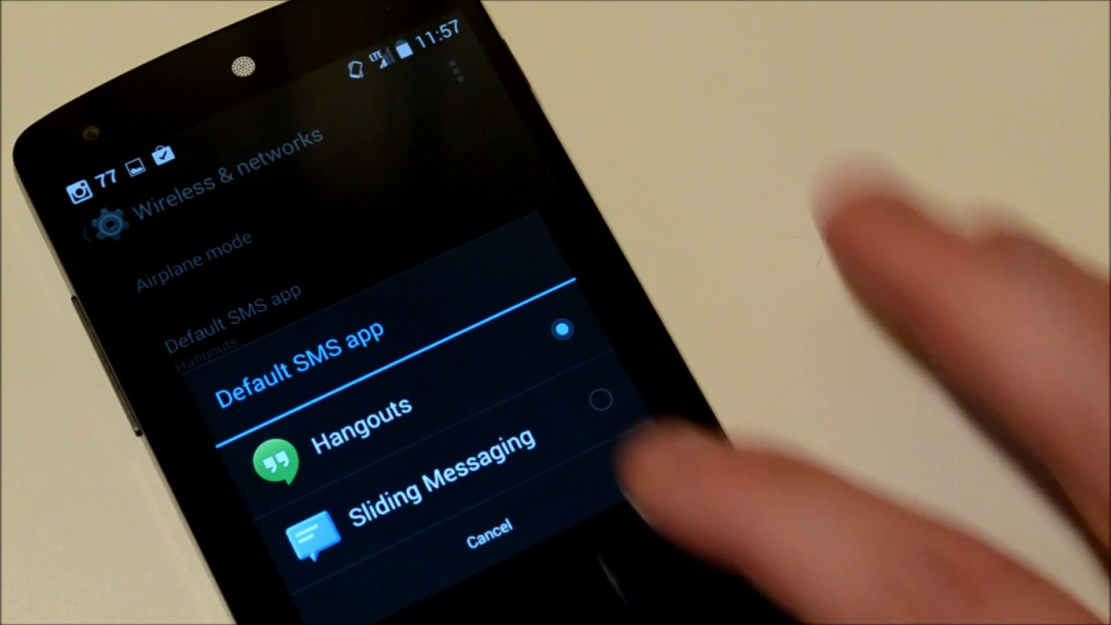
Set the default SMS app to Sliding Messaging, revert to Hangouts, then return home.
left_click(520, 439)
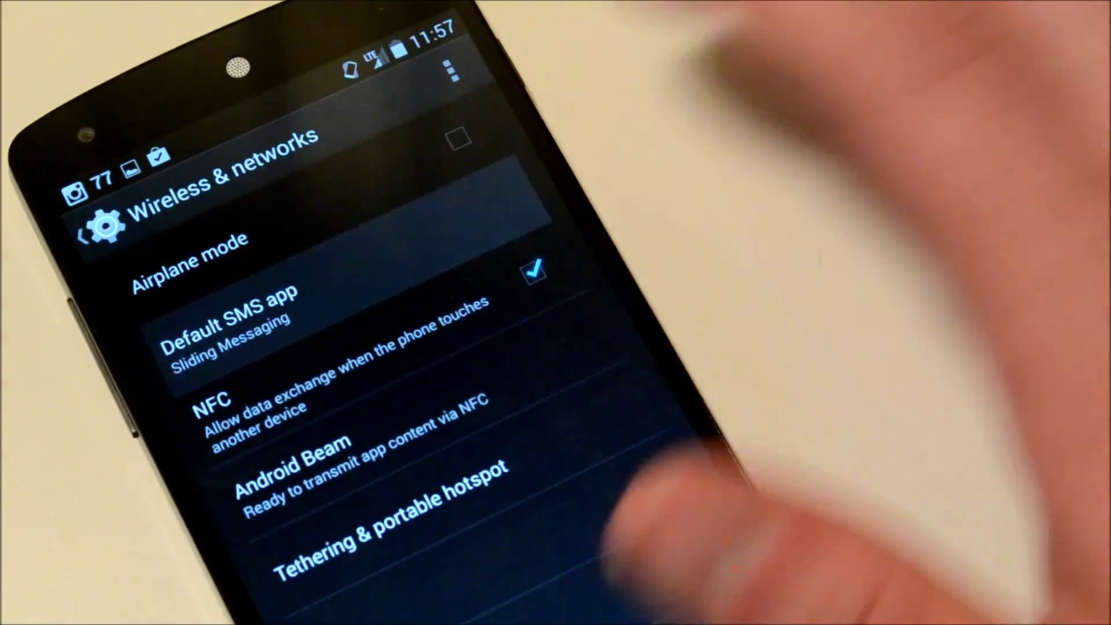
left_click(229, 321)
left_click(360, 405)
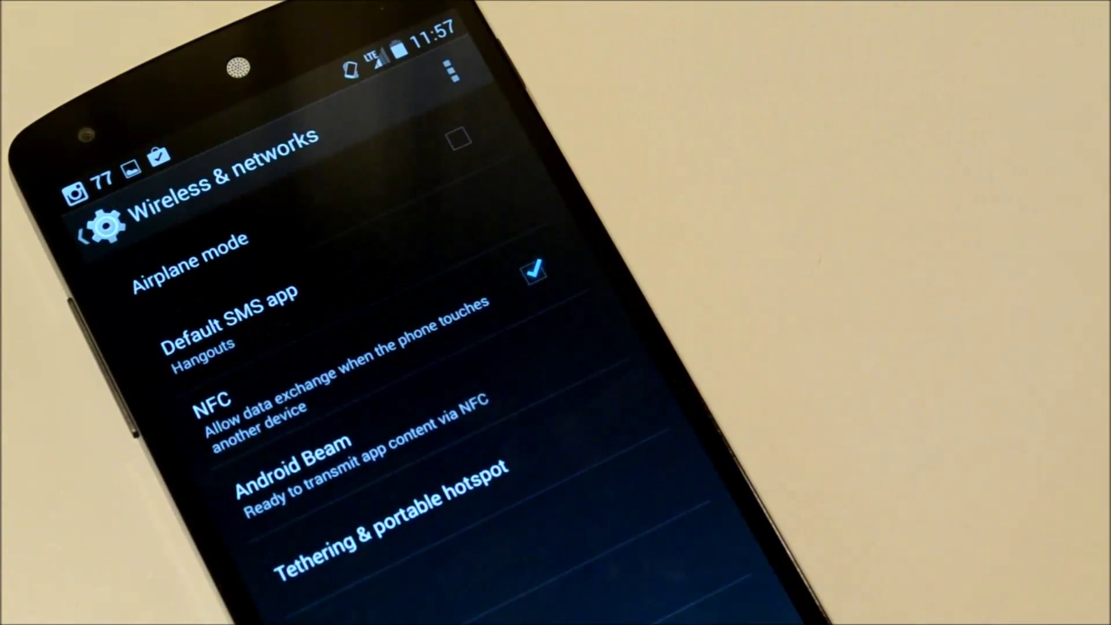
key("Home")
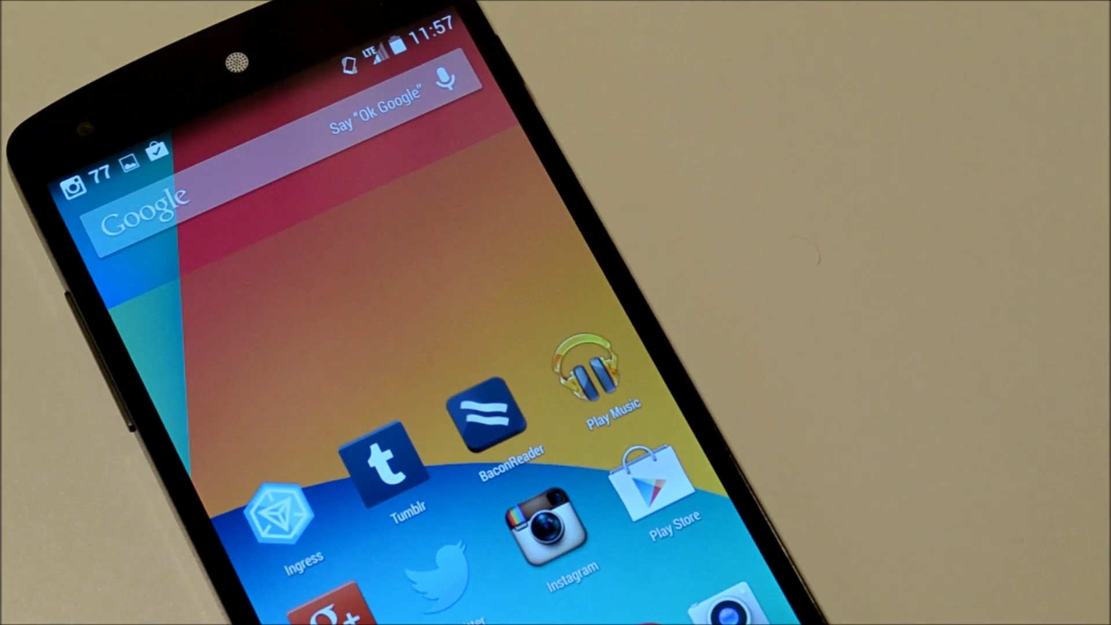